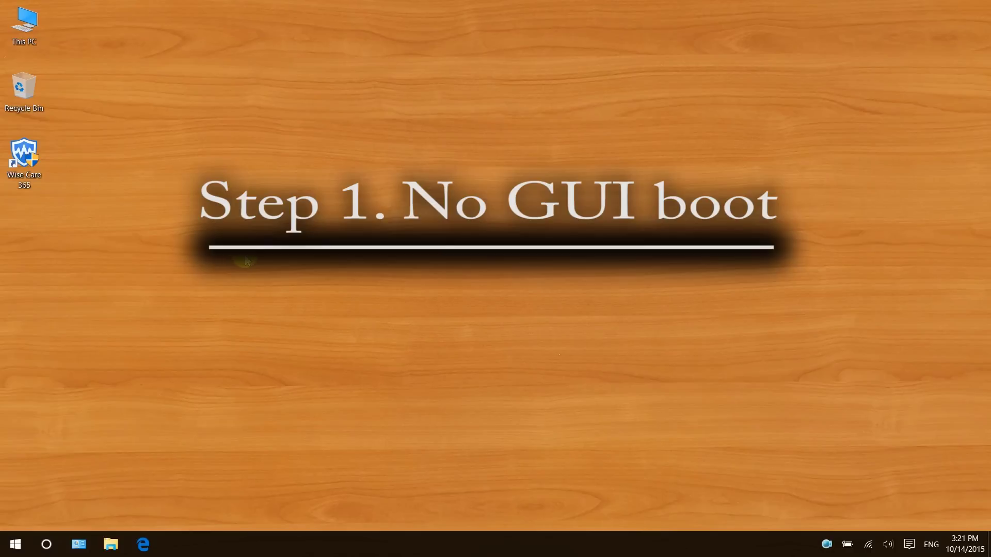
Tick No GUI boot on the msconfig Boot tab, apply it, and exit without restarting.
{"action": "right_click", "coordinate": [16, 542]}
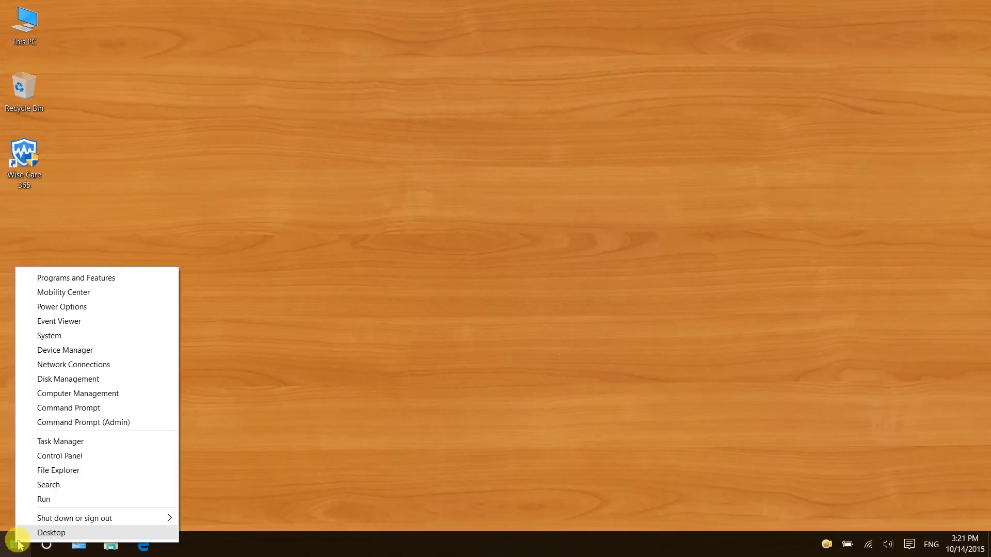
{"action": "left_click", "coordinate": [41, 499]}
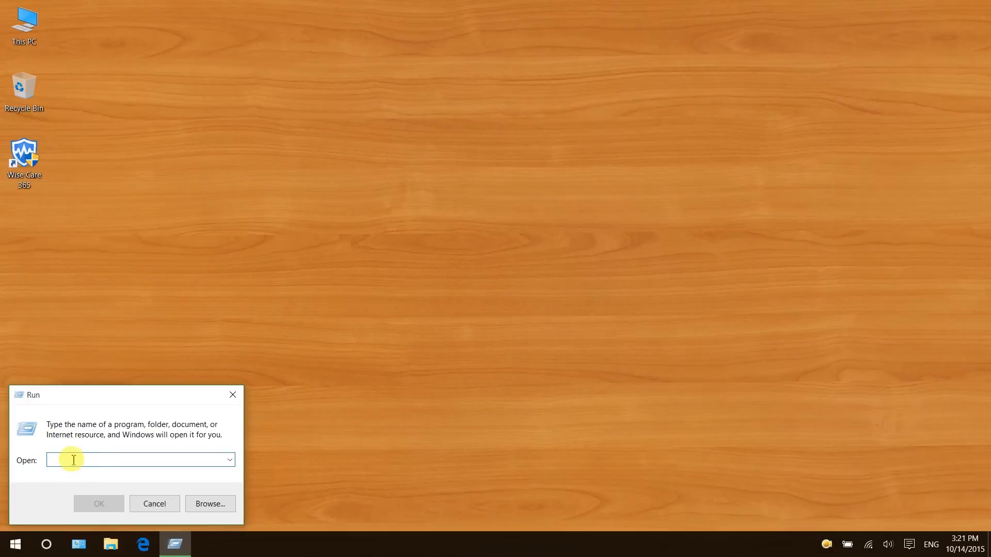
{"action": "type", "text": "msconfig"}
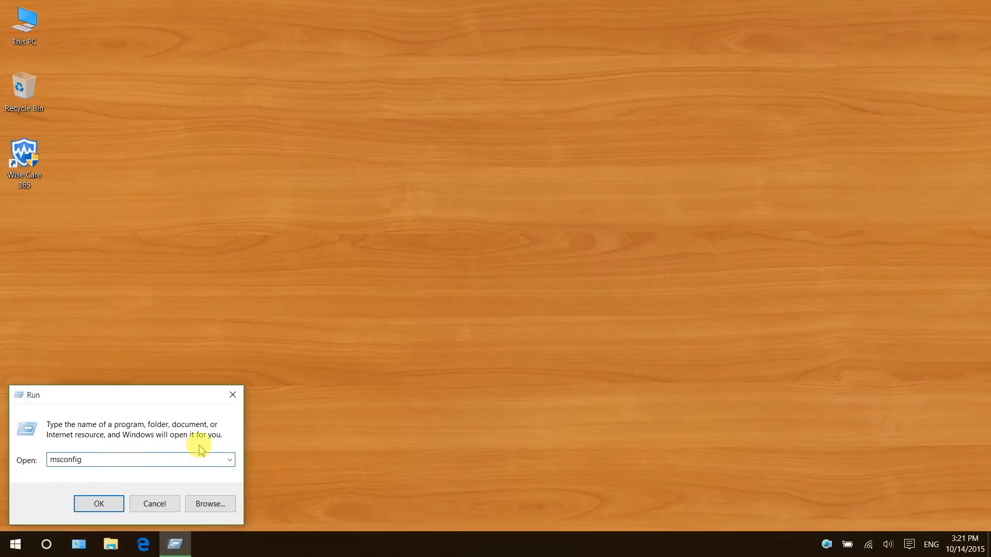
{"action": "key", "text": "Return"}
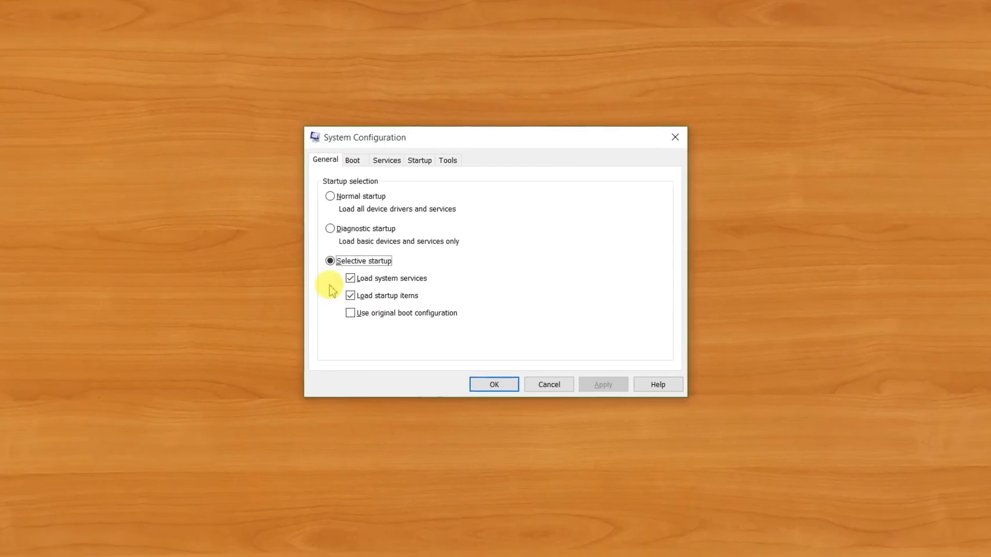
{"action": "left_click", "coordinate": [354, 161]}
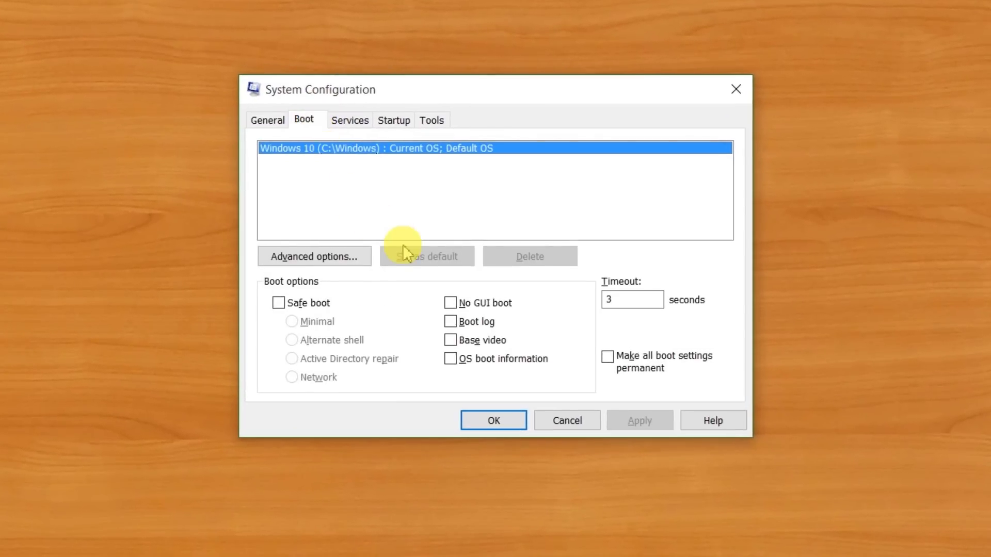
{"action": "left_click", "coordinate": [451, 304]}
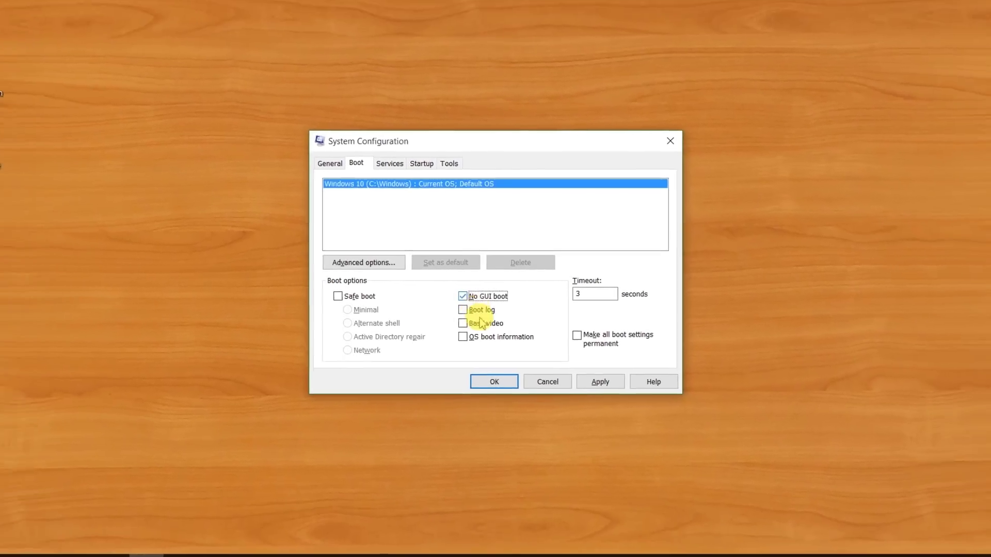
{"action": "left_click", "coordinate": [494, 381]}
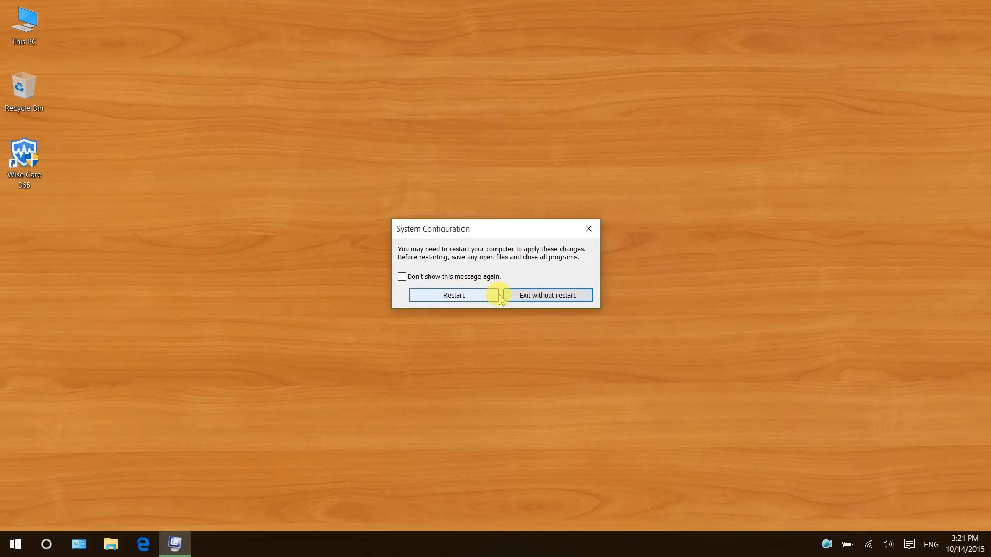
{"action": "left_click", "coordinate": [532, 297]}
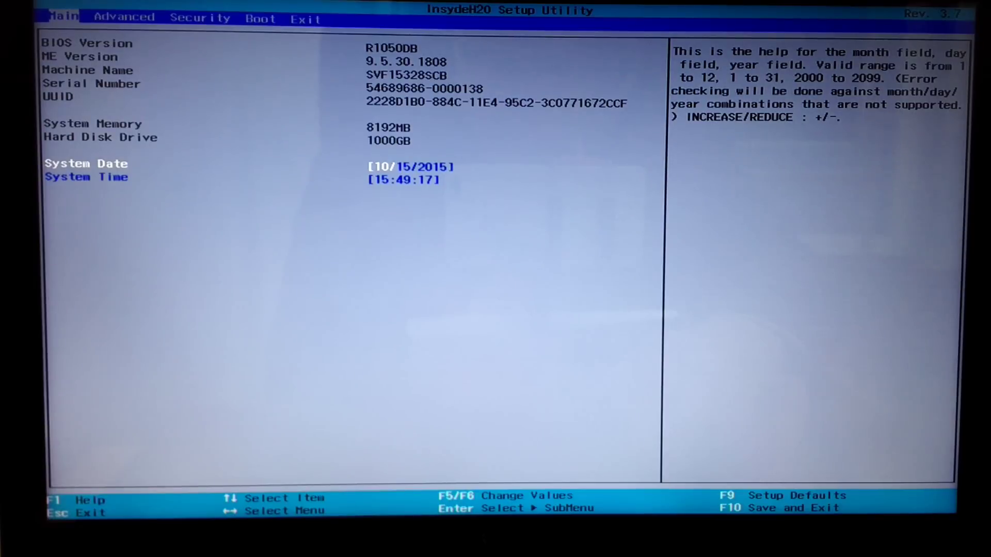
Move Internal Hard Disk Drive to the top of the Boot order with F6 and save with F10.
{"action": "key", "text": "Right"}
{"action": "key", "text": "Right"}
{"action": "key", "text": "Right"}
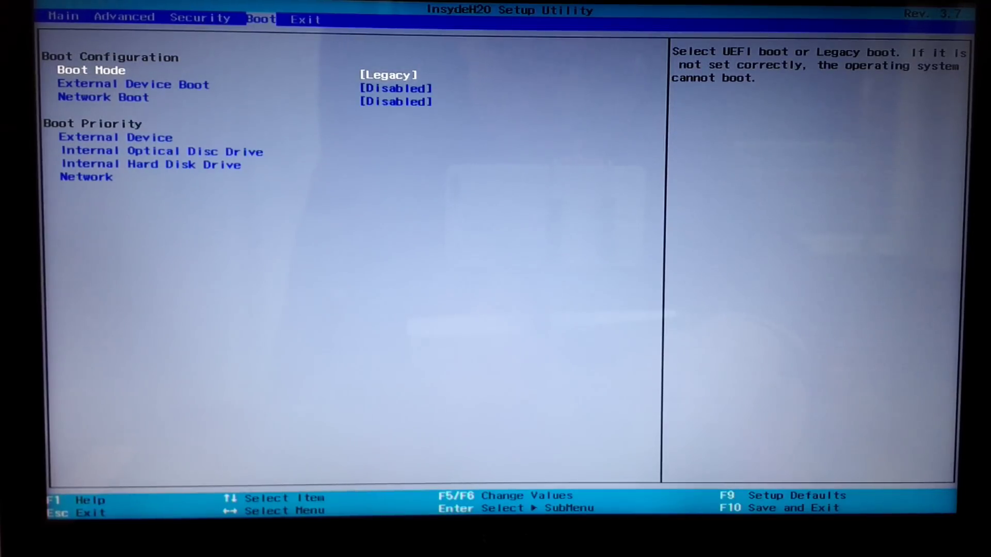
{"action": "key", "text": "Down"}
{"action": "key", "text": "Down"}
{"action": "key", "text": "Down"}
{"action": "key", "text": "Down"}
{"action": "key", "text": "Down"}
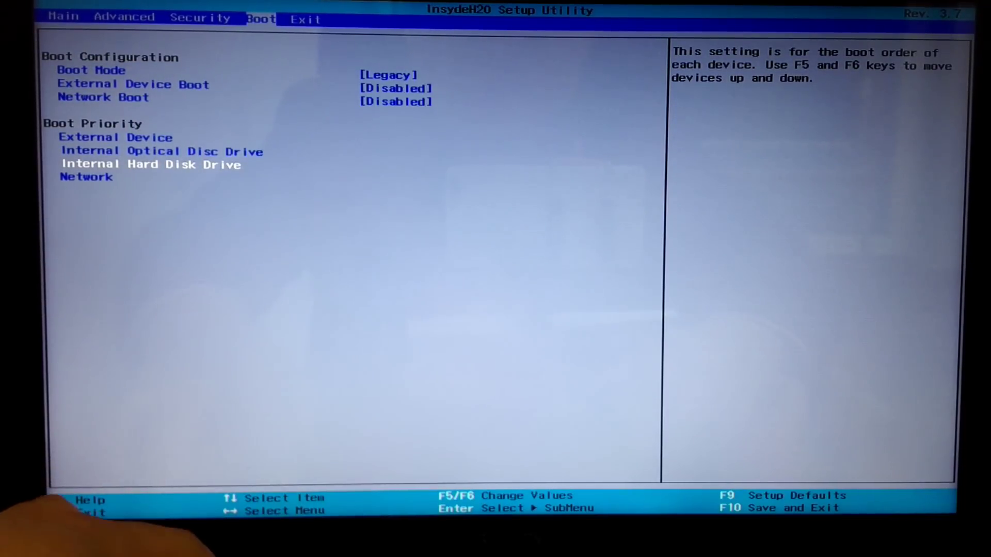
{"action": "key", "text": "F6"}
{"action": "key", "text": "F6"}
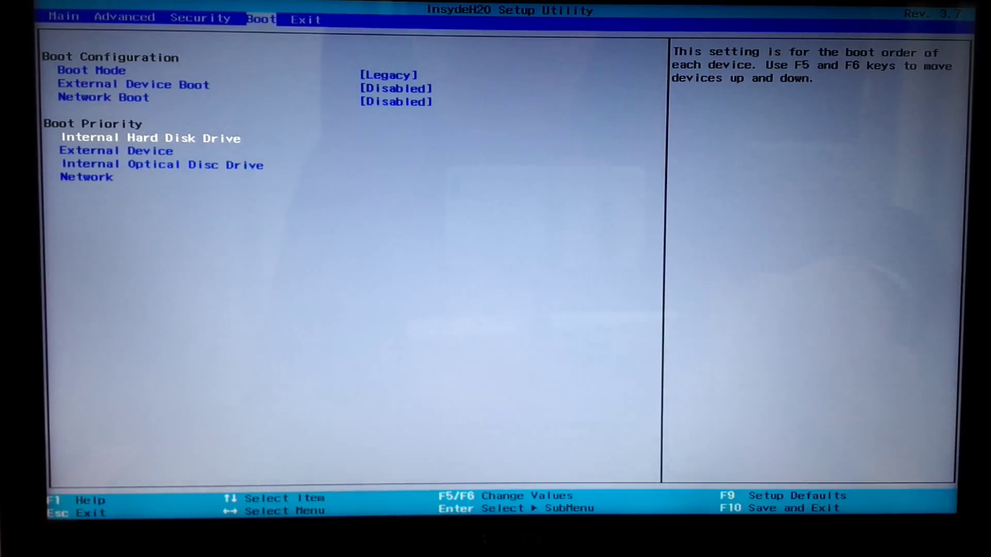
{"action": "key", "text": "F10"}
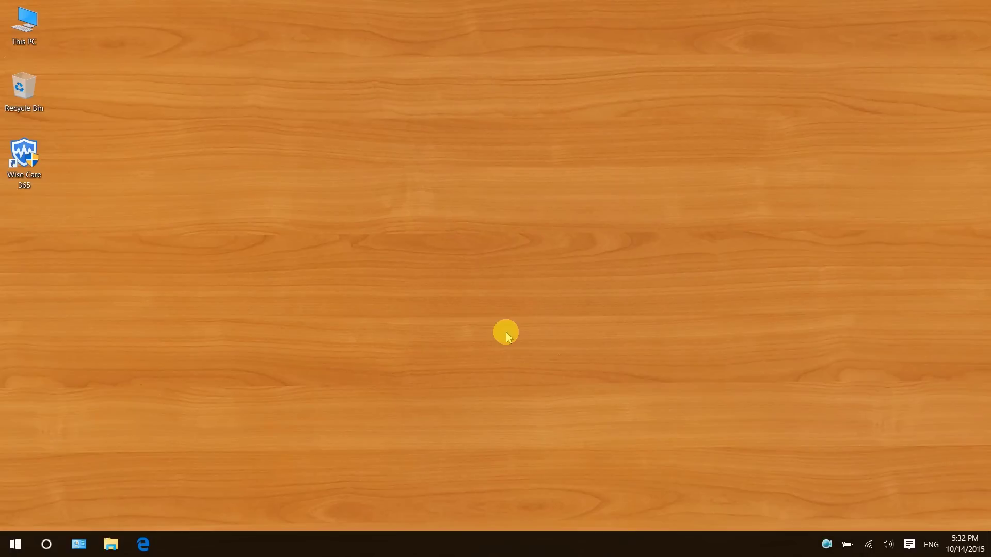
Launch Wise Care 365, clean junk files with the Advanced Cleaner, then go to System Tuneup.
{"action": "double_click", "coordinate": [17, 157]}
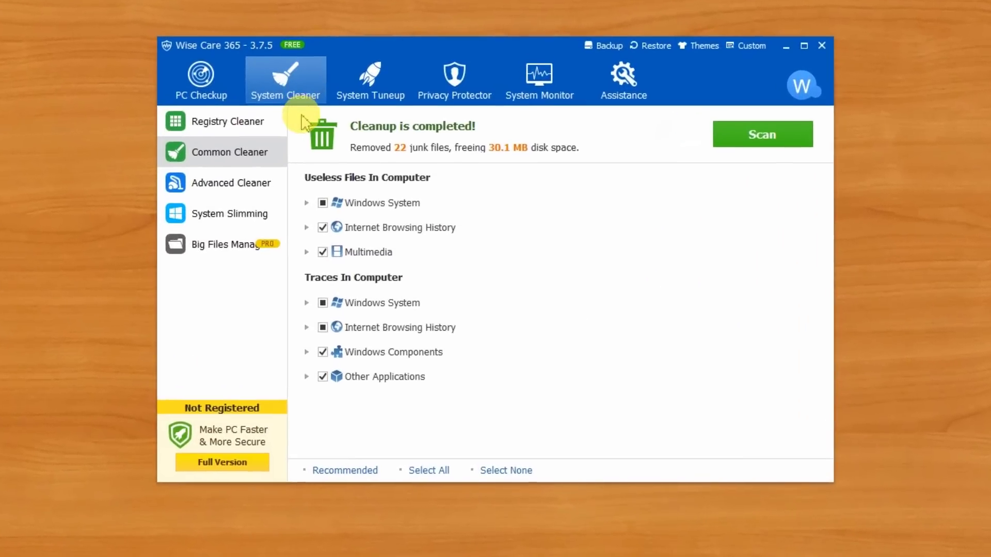
{"action": "left_click", "coordinate": [204, 182]}
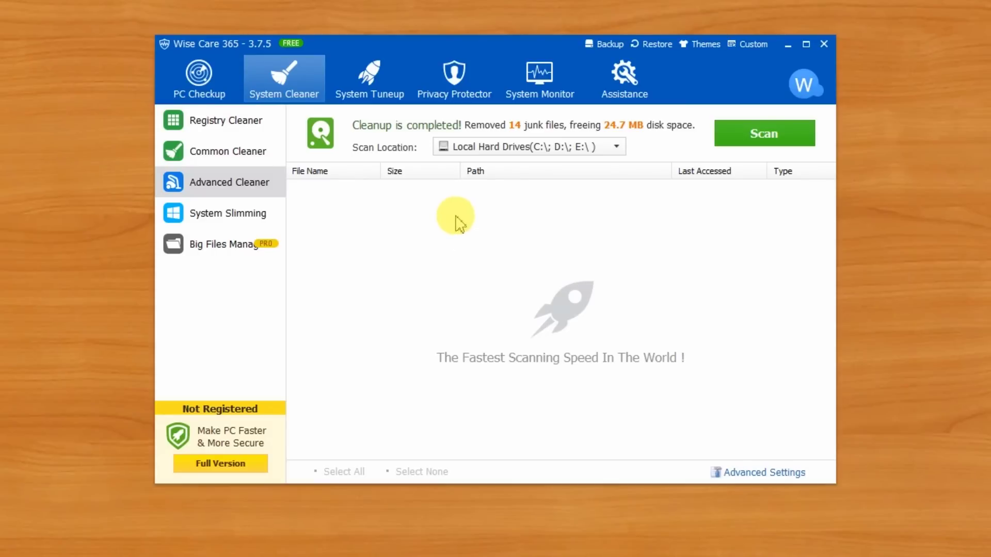
{"action": "left_click", "coordinate": [377, 72]}
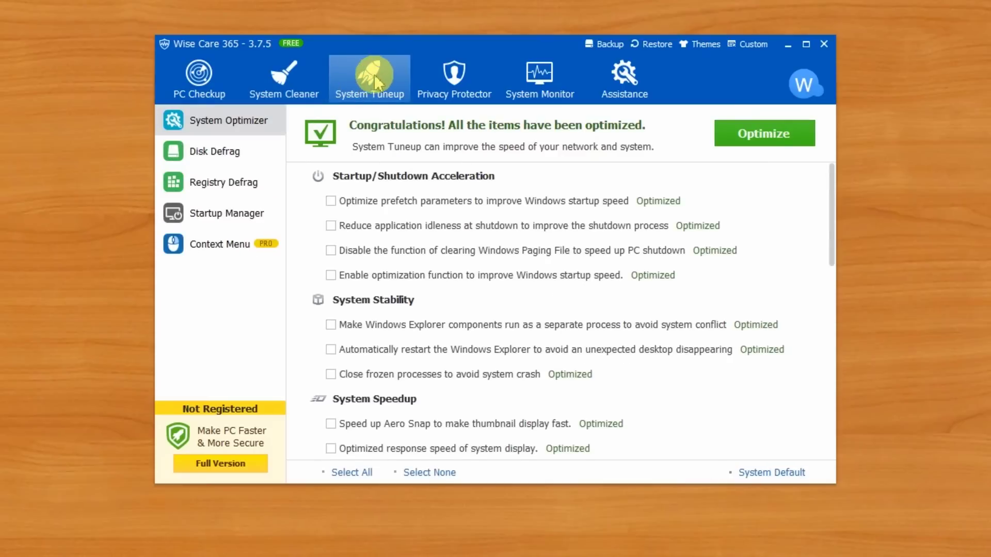
Defragment drives C, D and E with Disk Defrag, then list the startup programs.
{"action": "left_click", "coordinate": [202, 151]}
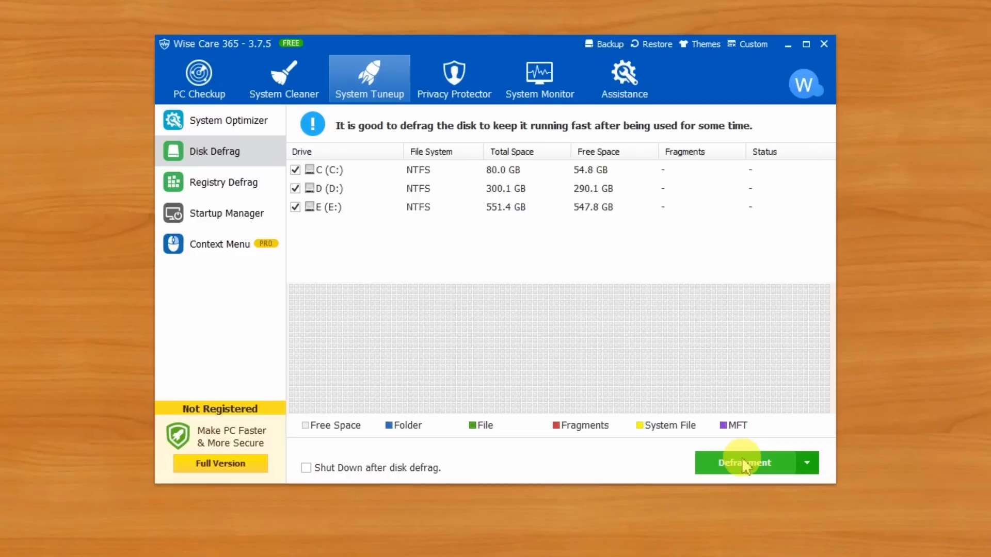
{"action": "left_click", "coordinate": [222, 215]}
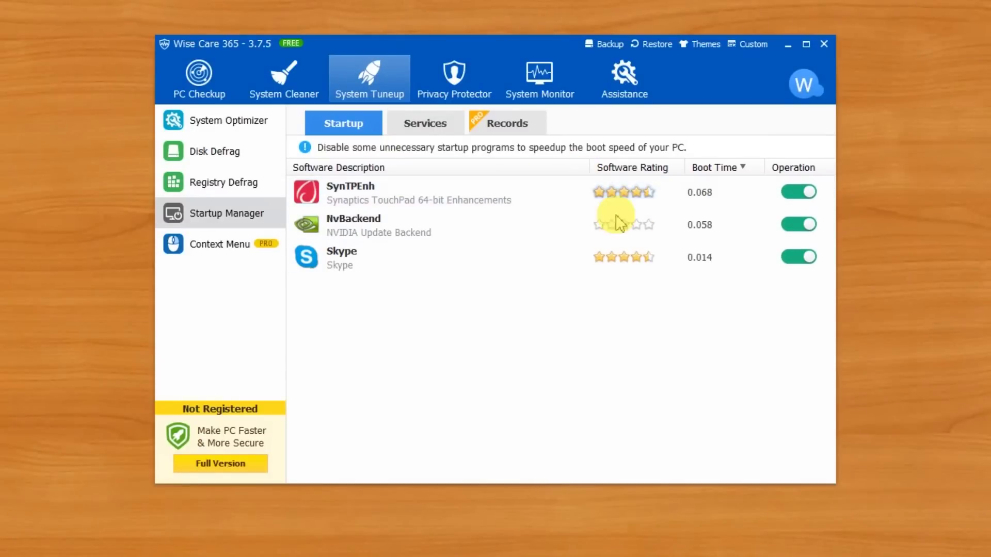
Toggle Skype off in Startup Manager and show the Services list.
{"action": "left_click", "coordinate": [790, 259]}
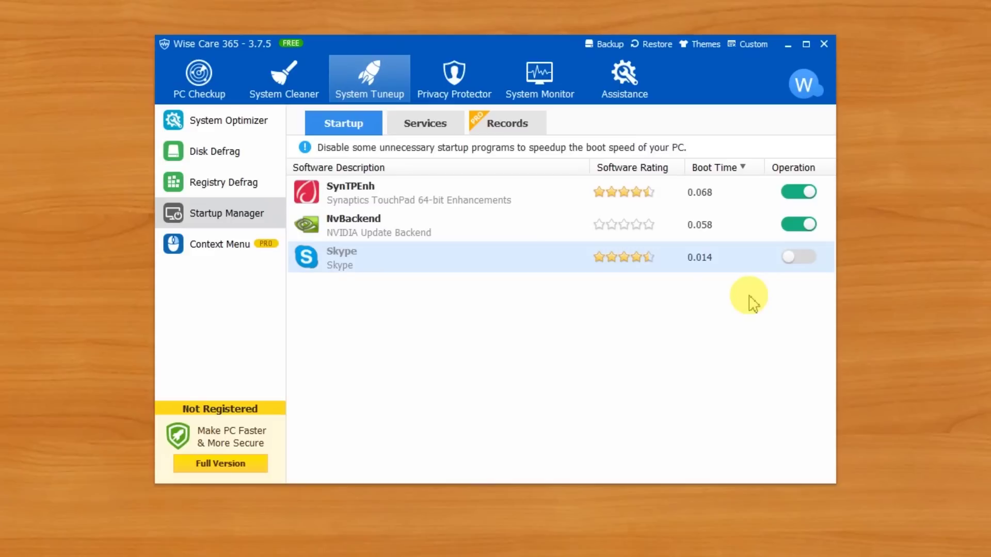
{"action": "left_click", "coordinate": [408, 124]}
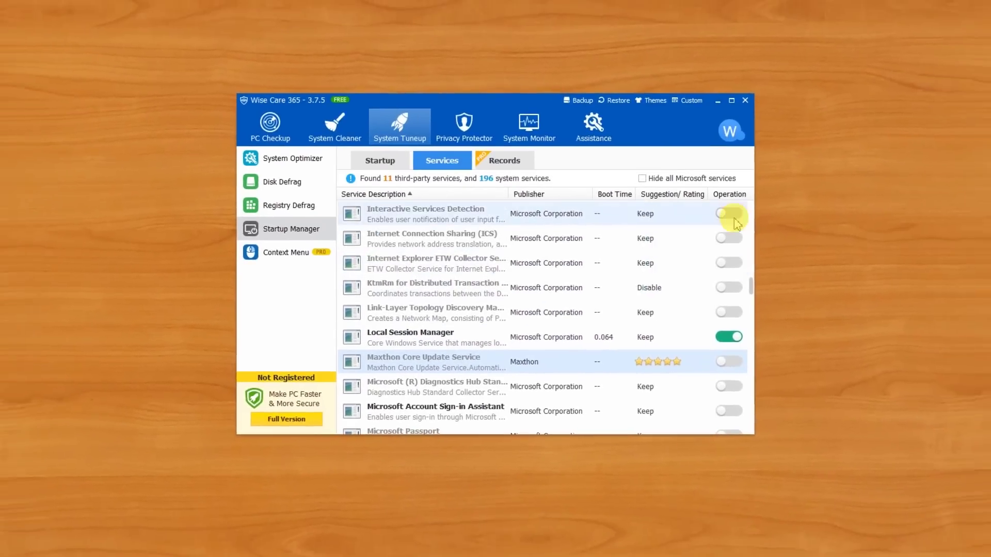
Minimise the Wise Care 365 window after reviewing the services.
{"action": "left_click", "coordinate": [717, 101]}
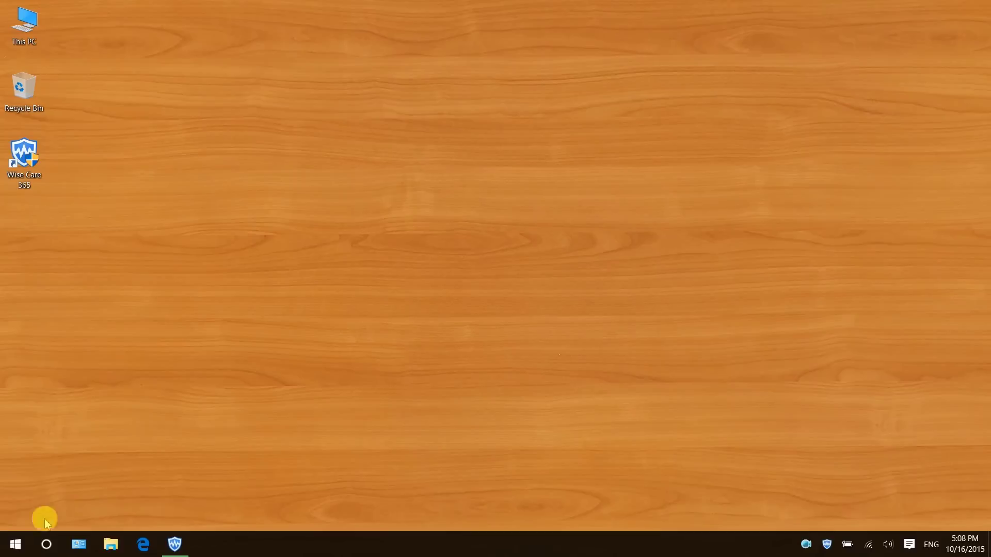
Disable the BCM43142 Bluetooth Adapter in a maximised Device Manager, confirming with Yes.
{"action": "right_click", "coordinate": [11, 538]}
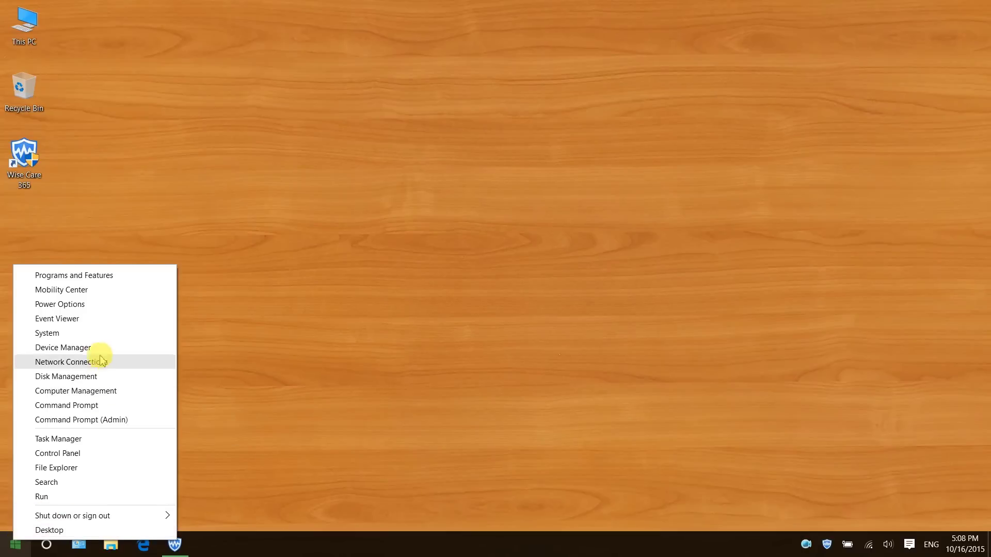
{"action": "left_click", "coordinate": [64, 347]}
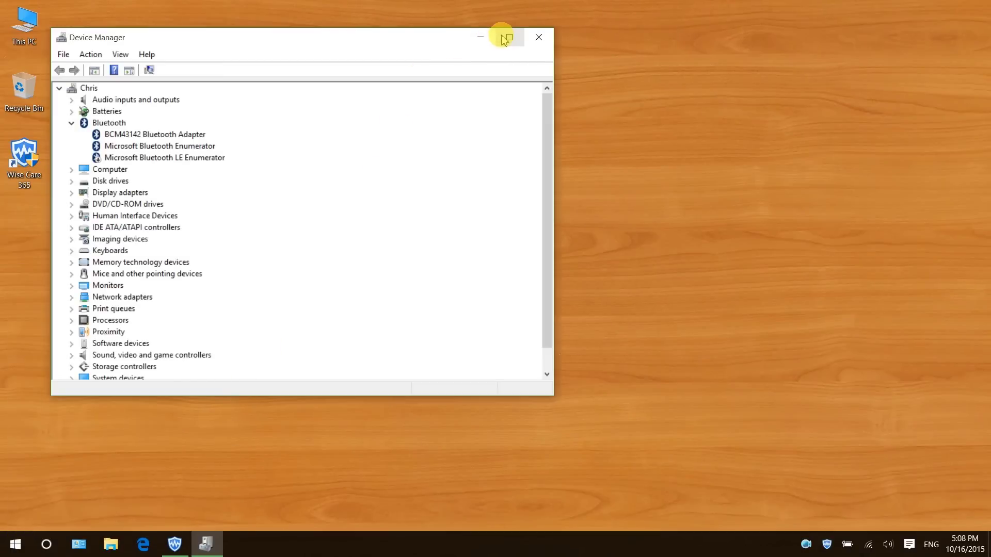
{"action": "left_click", "coordinate": [505, 38]}
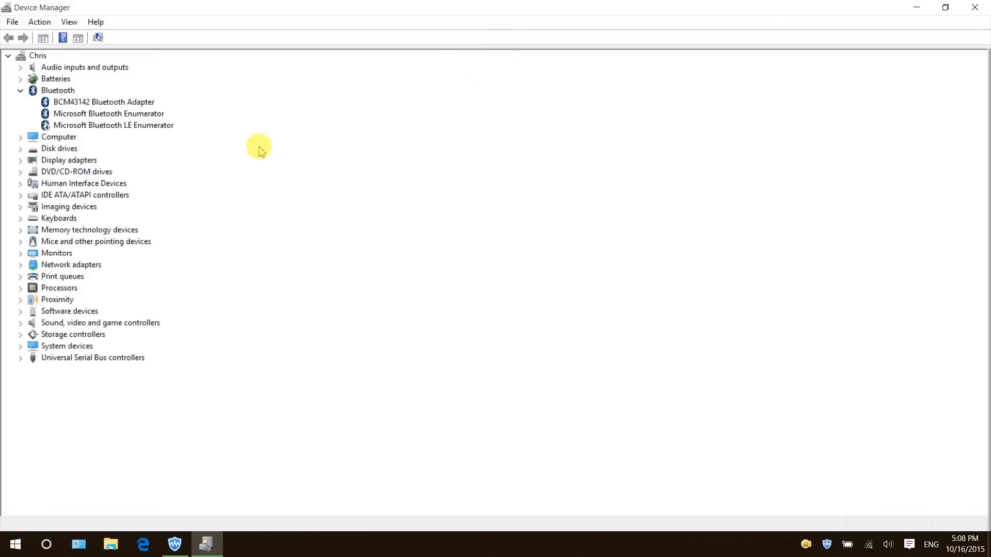
{"action": "right_click", "coordinate": [109, 102]}
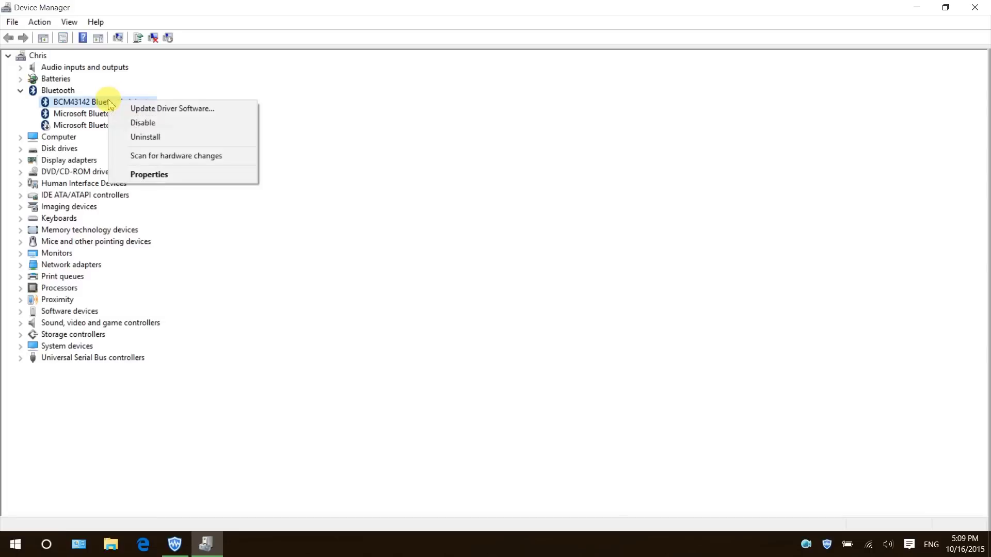
{"action": "left_click", "coordinate": [138, 123]}
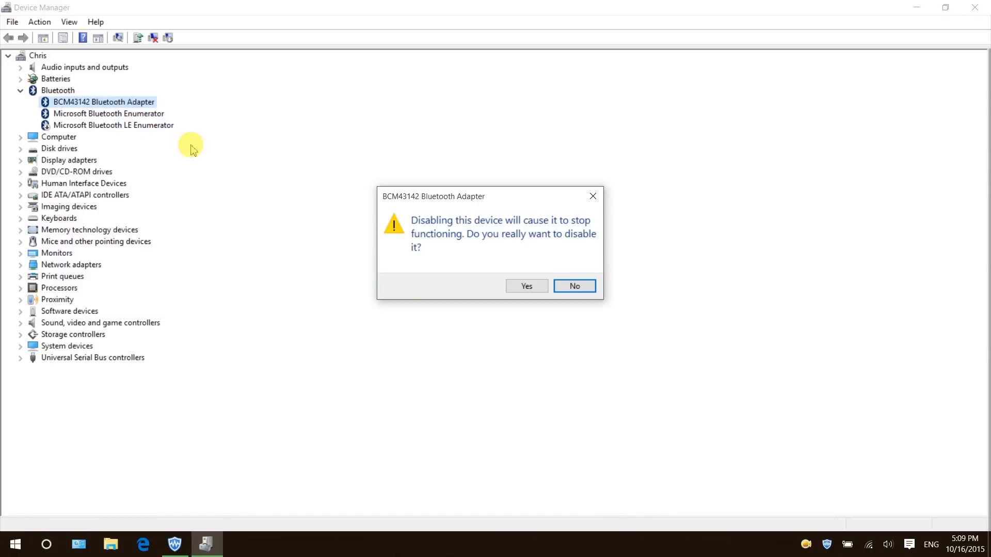
{"action": "left_click", "coordinate": [526, 286]}
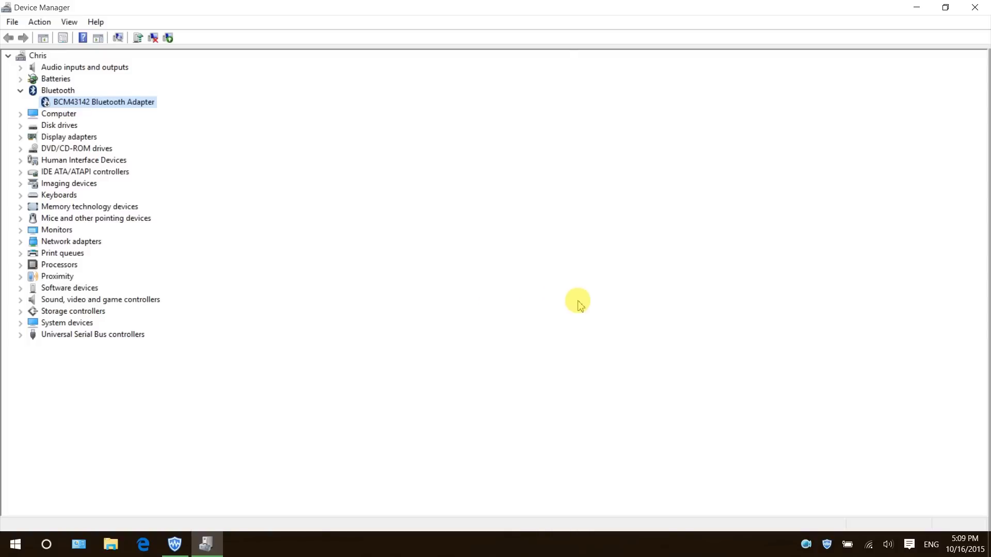
Close the Device Manager window.
{"action": "left_click", "coordinate": [973, 11]}
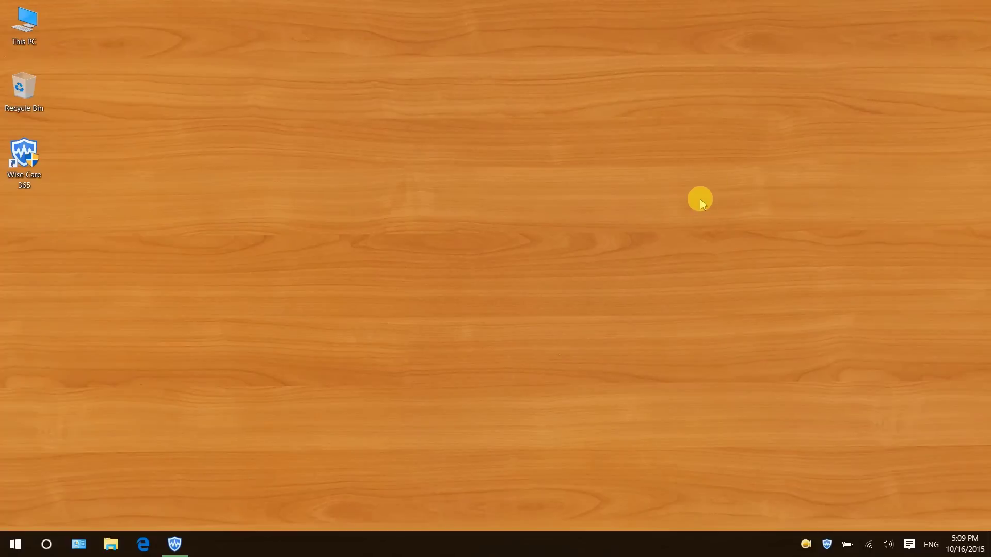